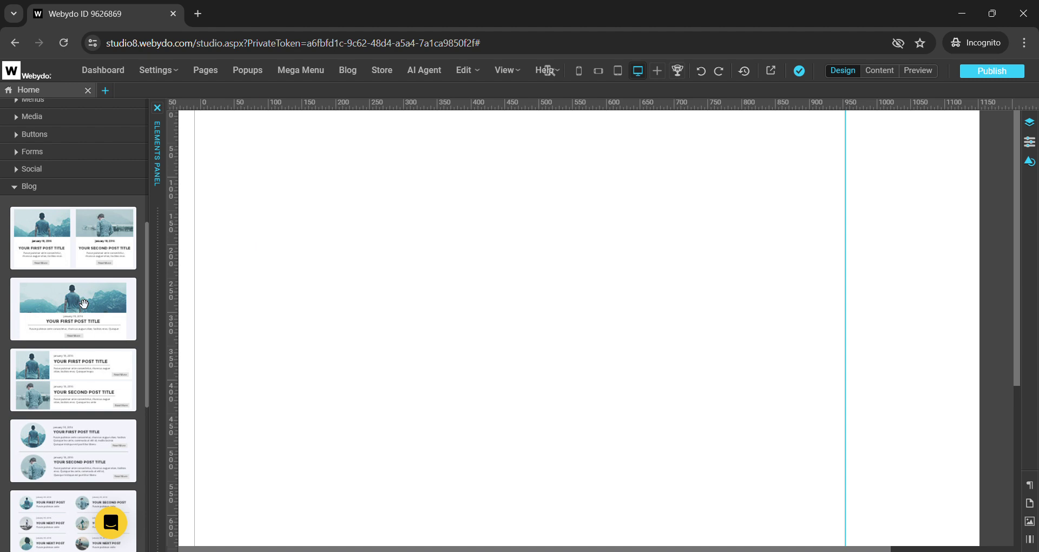
Step: Add the two-column blog Vertical Feed to the Home page, move it near the top and nudge it right
scroll(83, 303, "down", 3)
scroll(90, 322, "up", 3)
scroll(76, 321, "down", 3)
scroll(76, 323, "up", 3)
left_click(70, 247)
left_click_drag(718, 535, 602, 491)
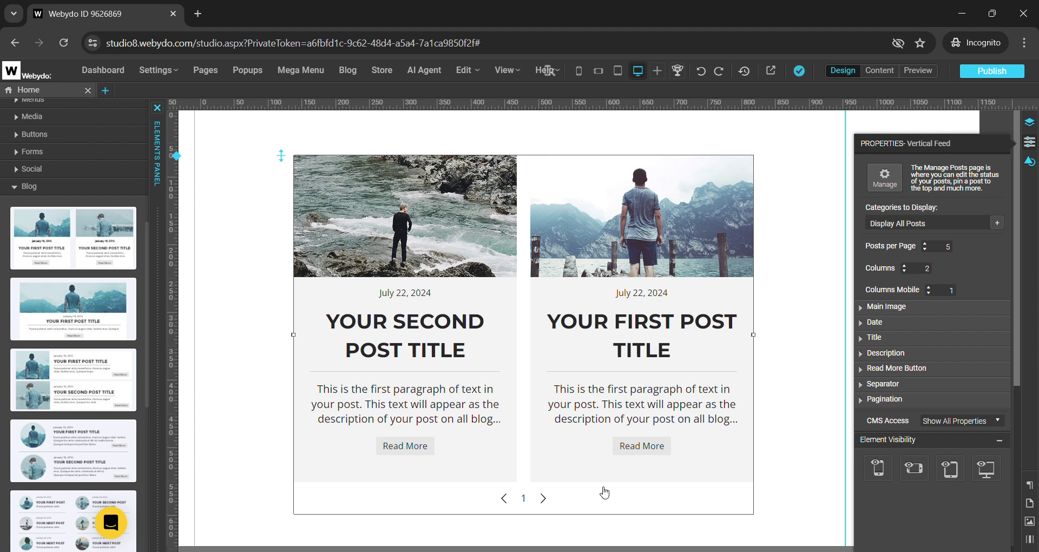
key("shift+Right")
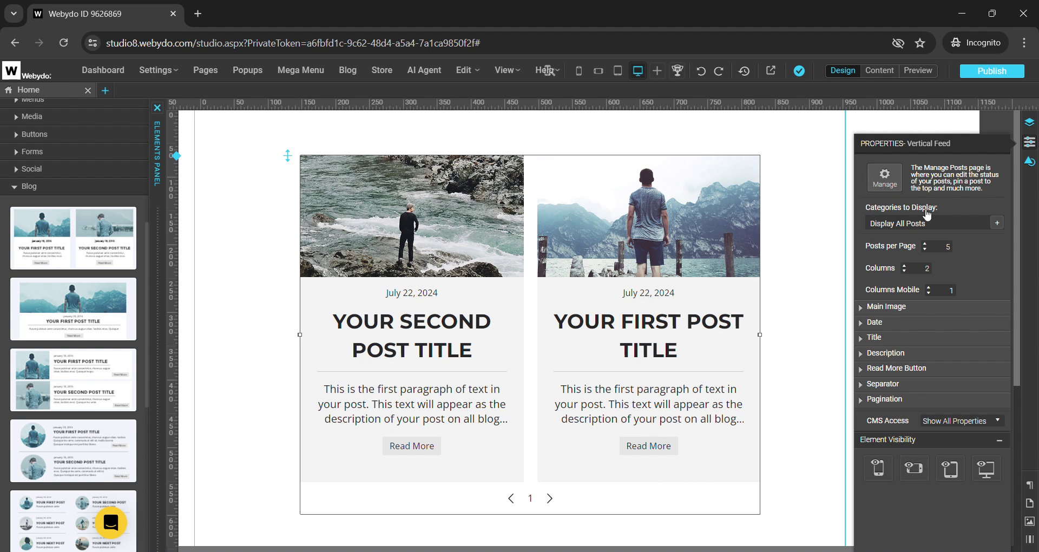
left_click(966, 222)
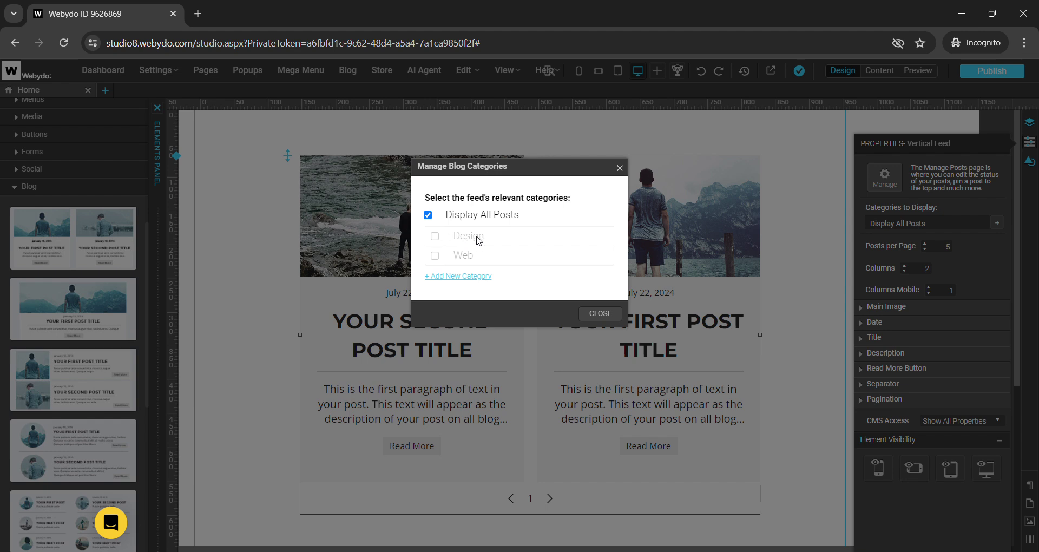
left_click(428, 215)
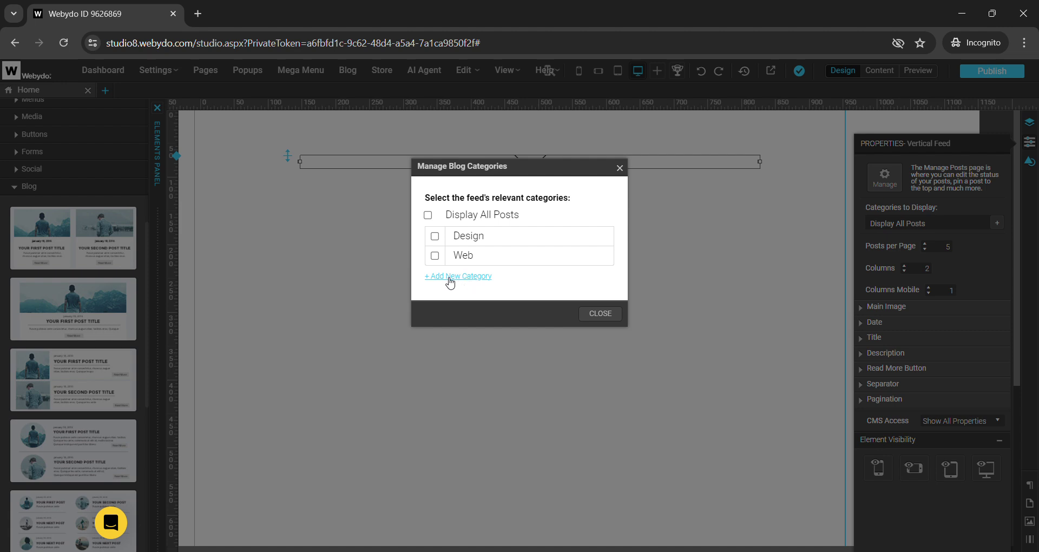
left_click(605, 317)
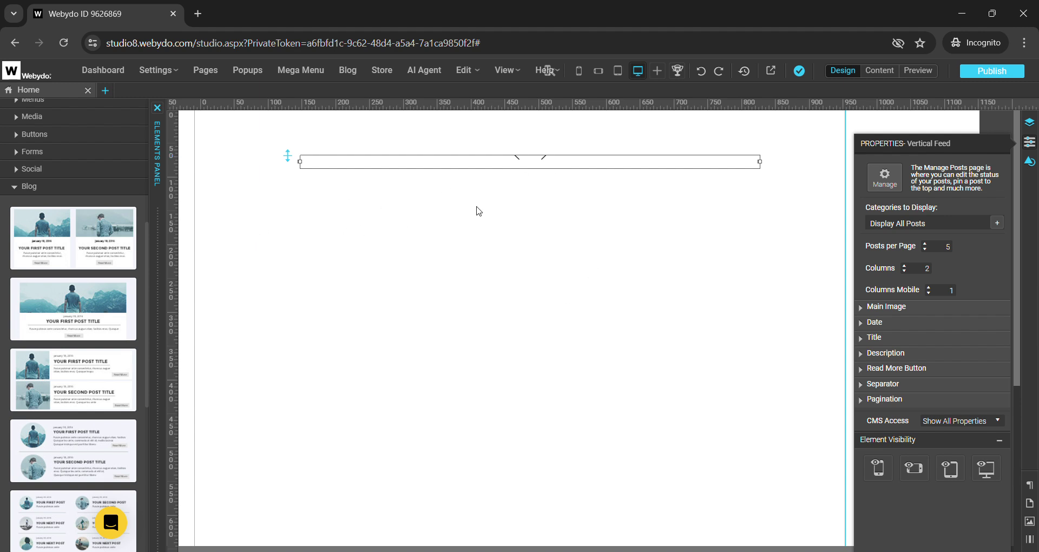
left_click_drag(111, 246, 478, 303)
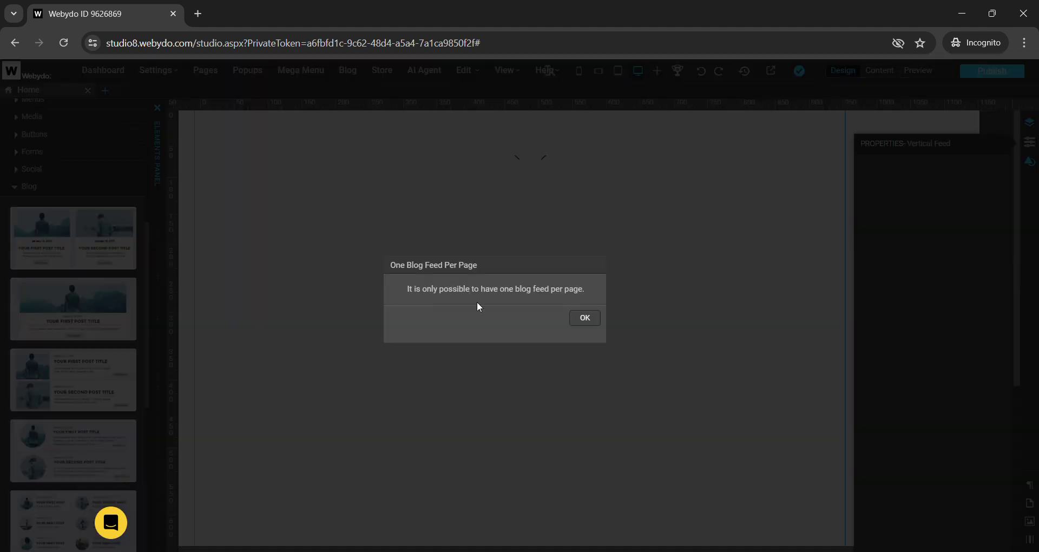
left_click(598, 322)
left_click(521, 166)
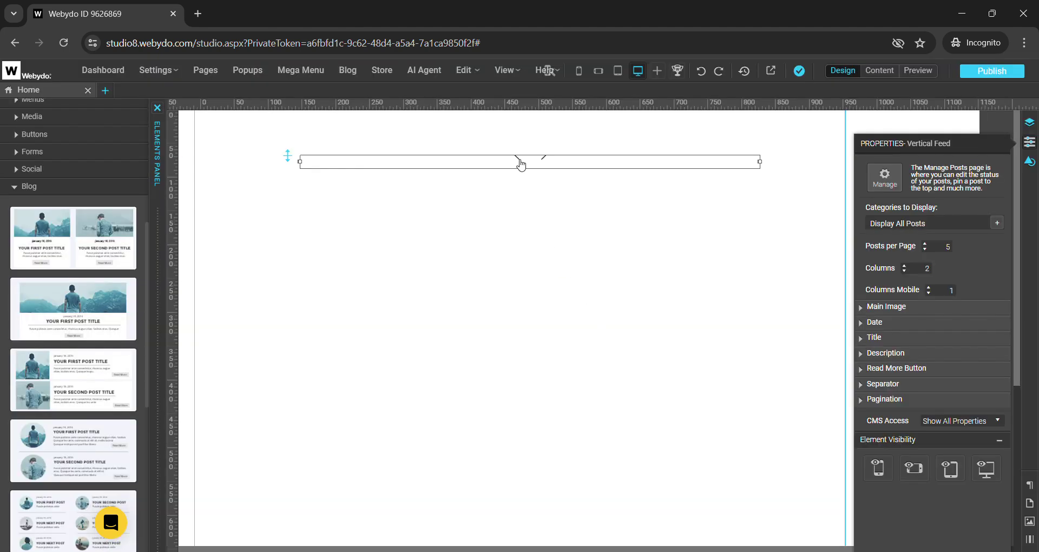
left_click(944, 222)
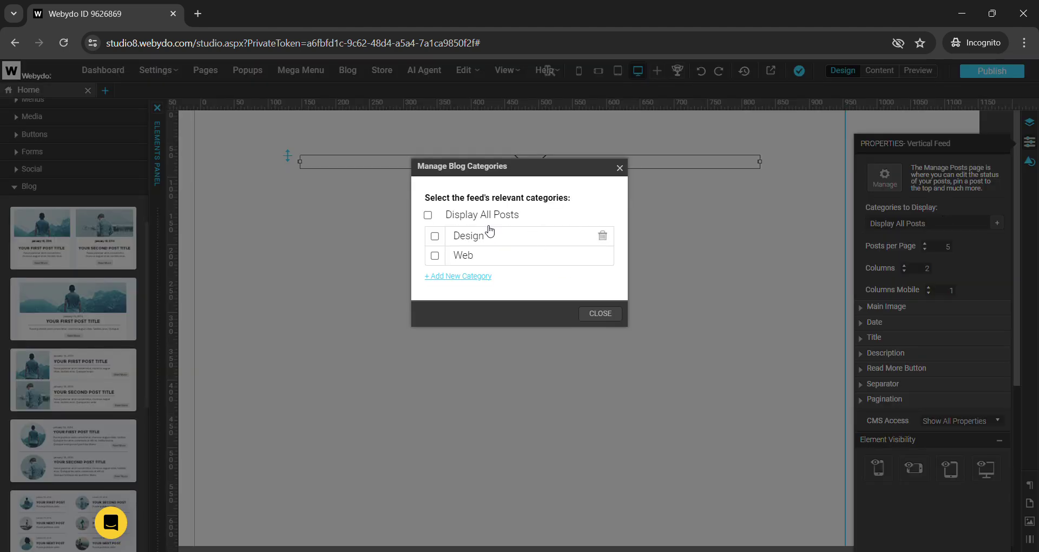
left_click(429, 216)
left_click(598, 313)
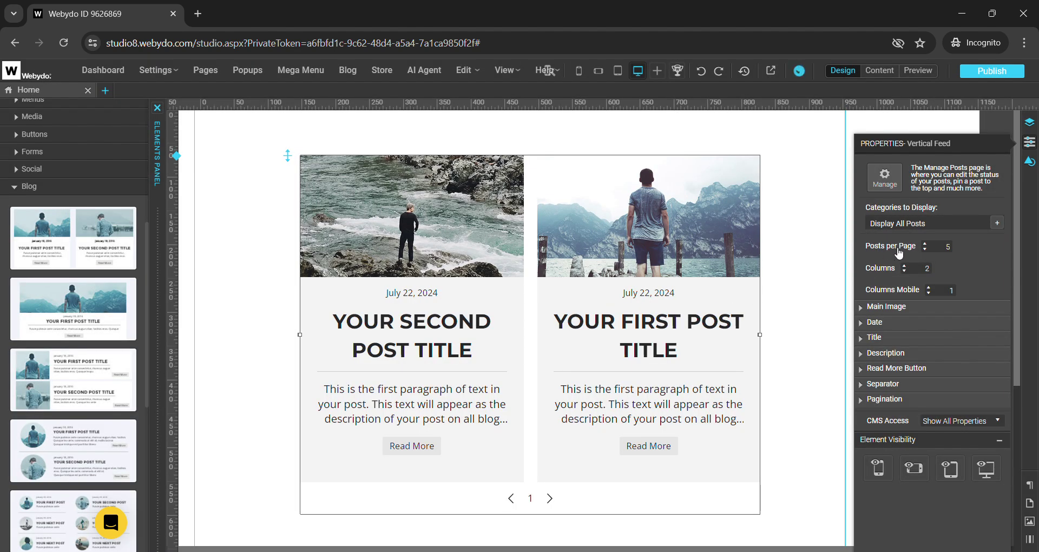
Step: Set Posts per Page to 6, Columns to 5 and Columns Mobile to 2 in the feed's Properties
left_click(927, 245)
left_click(927, 245)
left_click(927, 250)
left_click(905, 266)
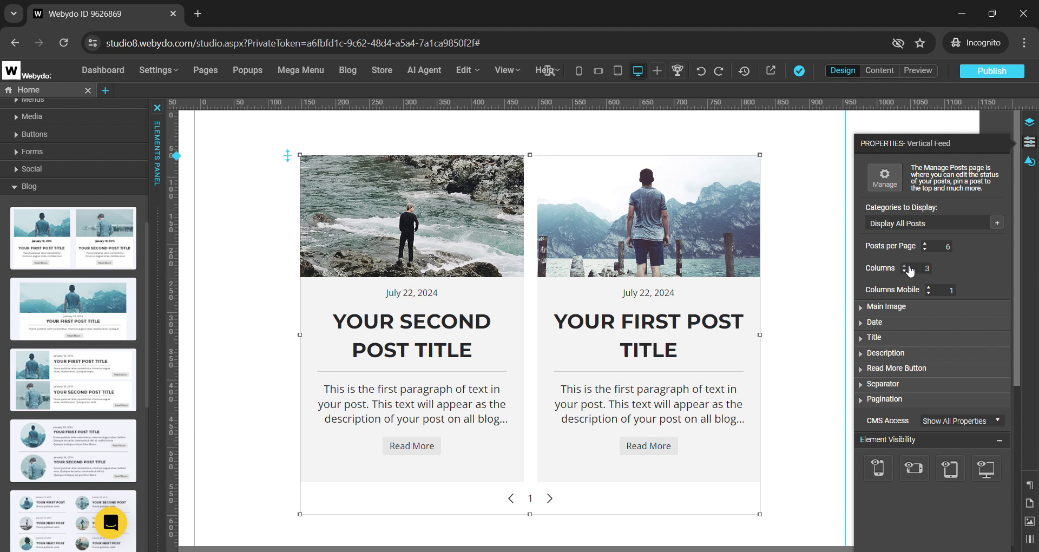
left_click(904, 266)
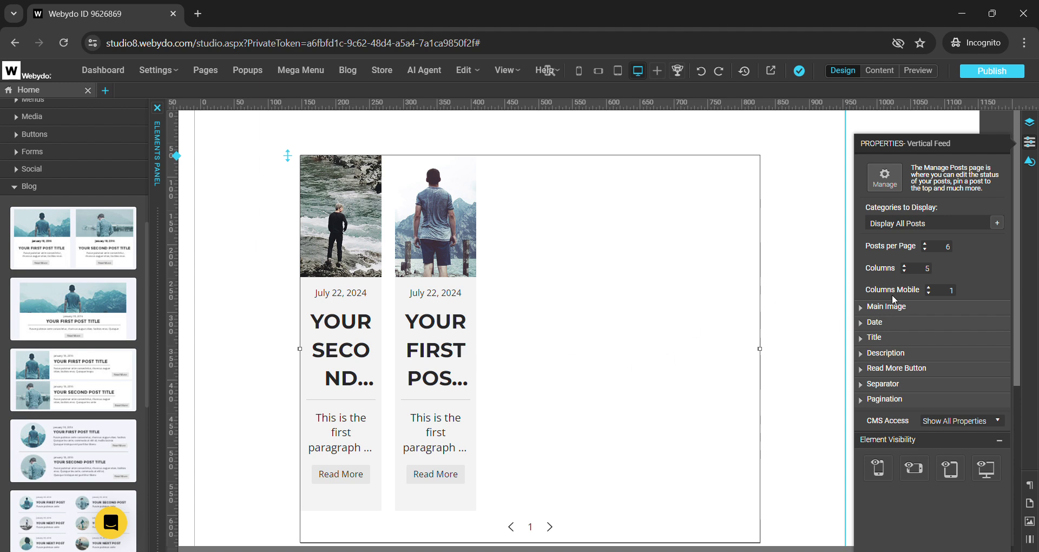
left_click(930, 289)
left_click(882, 307)
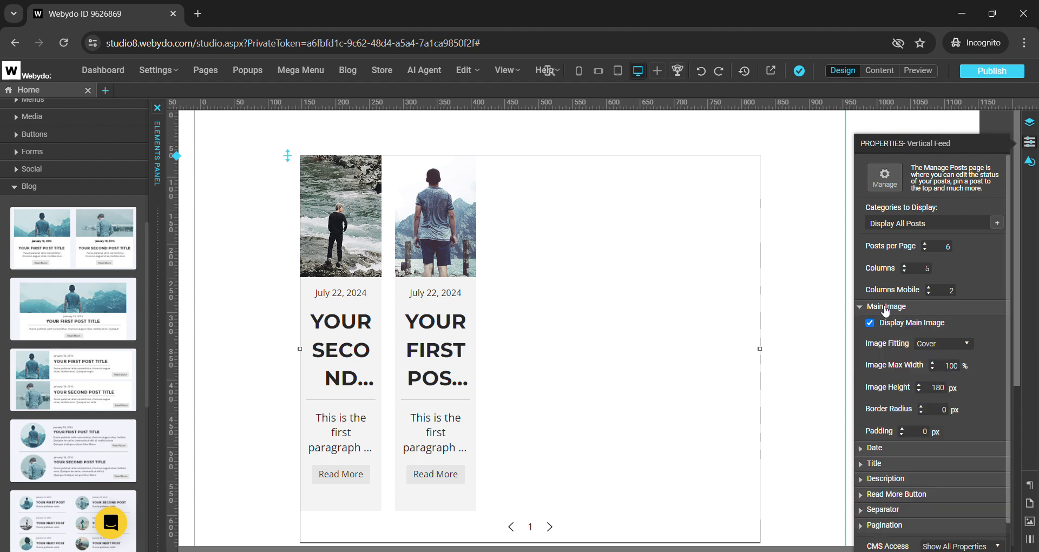
scroll(885, 310, "down", 1)
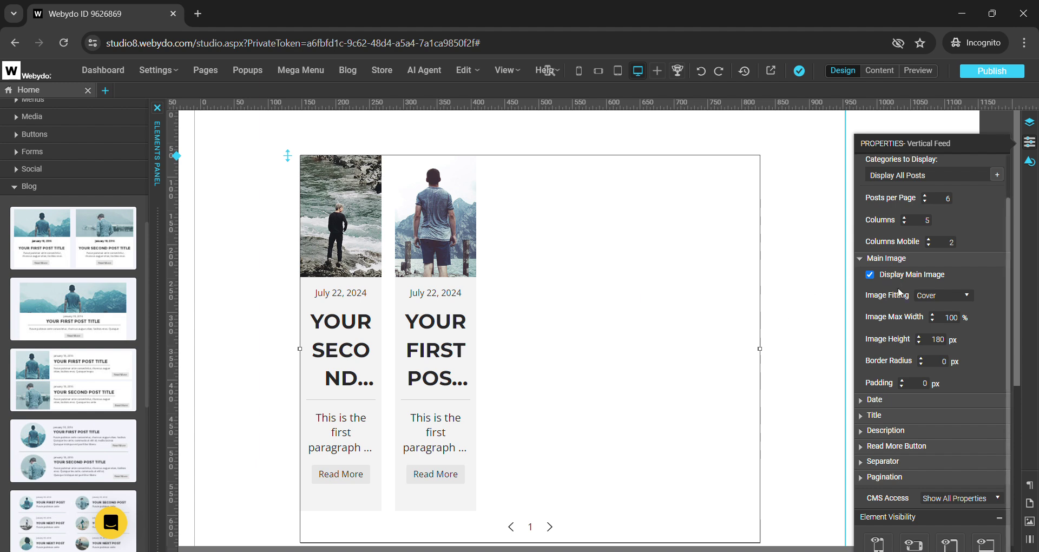
left_click(866, 399)
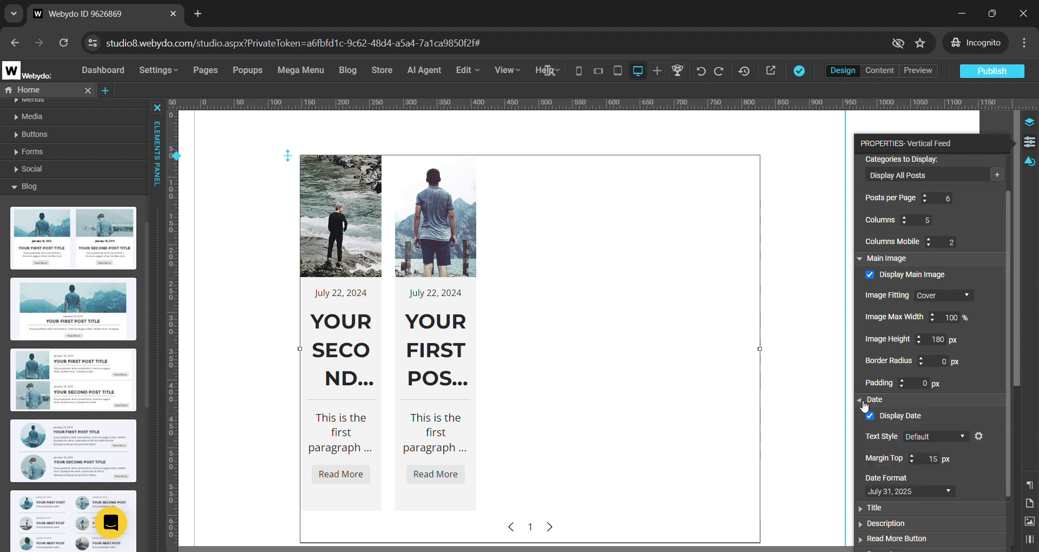
scroll(895, 400, "down", 2)
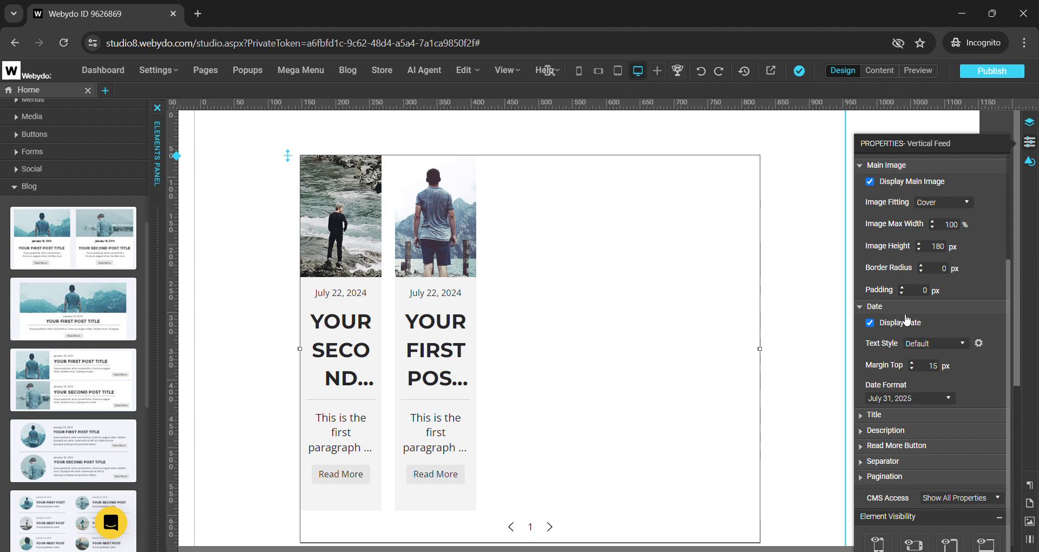
left_click(871, 306)
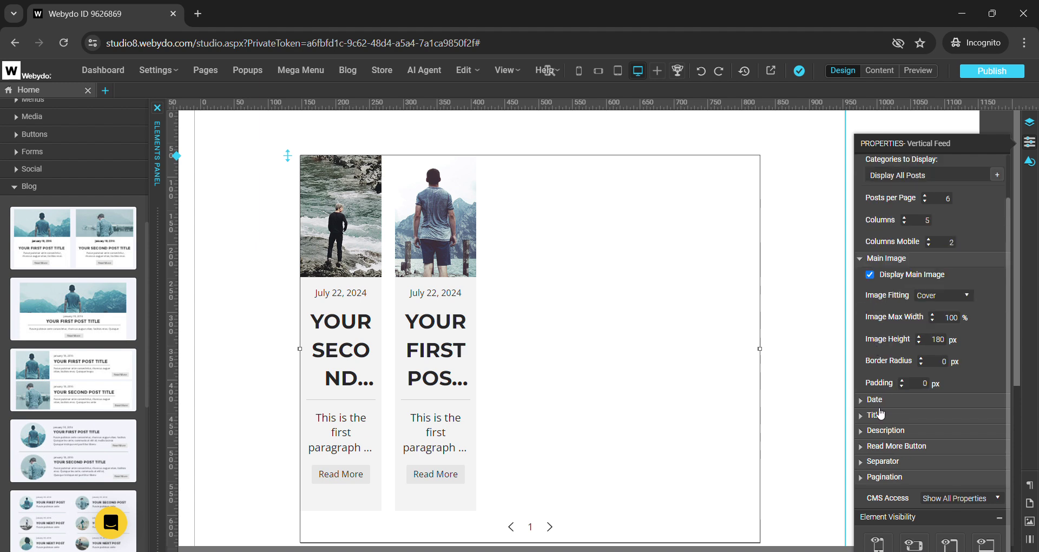
left_click(861, 259)
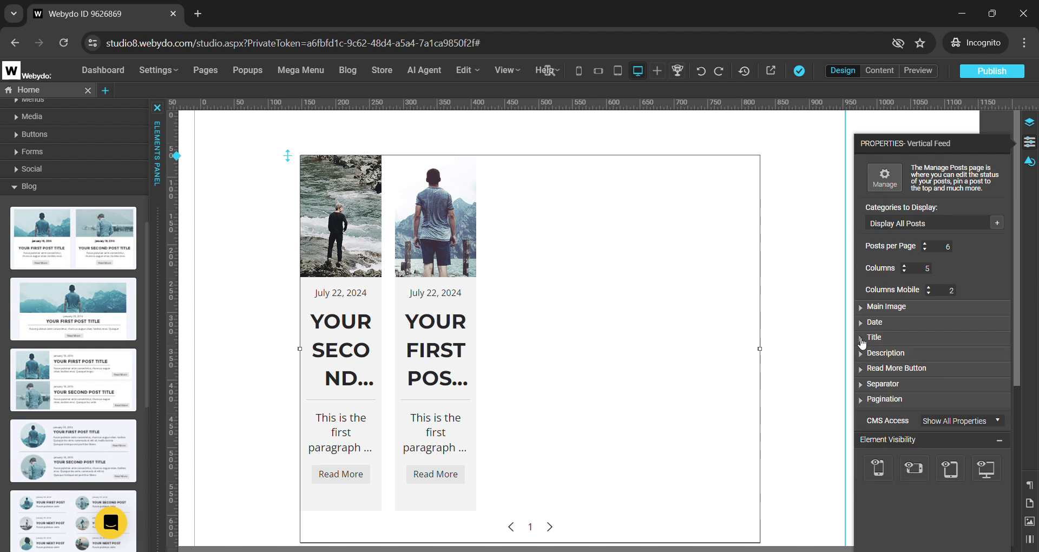
left_click(862, 338)
left_click(866, 340)
Step: In Main Image, set Image Fitting to Original Size and Max Width to 98%
left_click(866, 308)
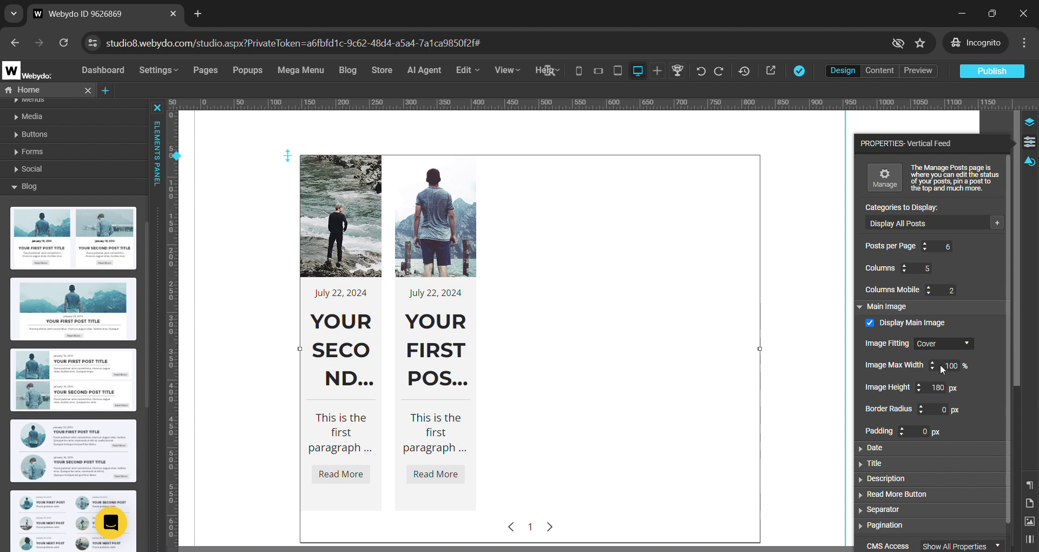
left_click(961, 344)
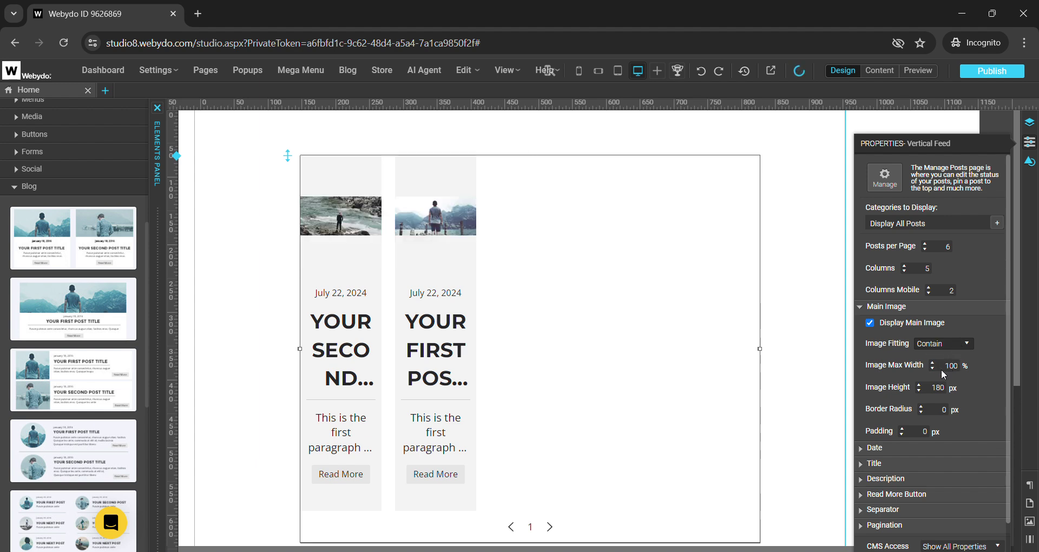
key("Down")
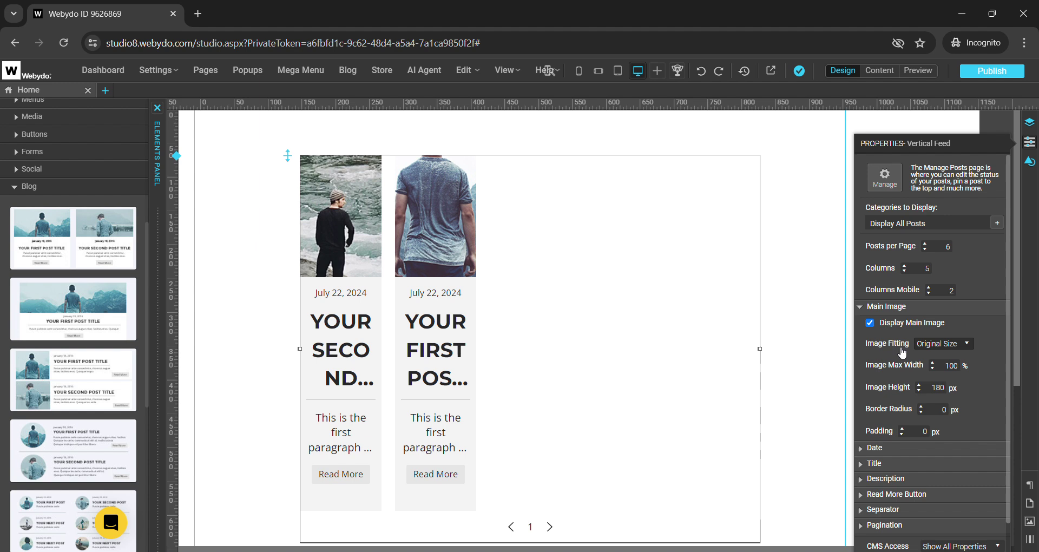
left_click(933, 369)
left_click(933, 368)
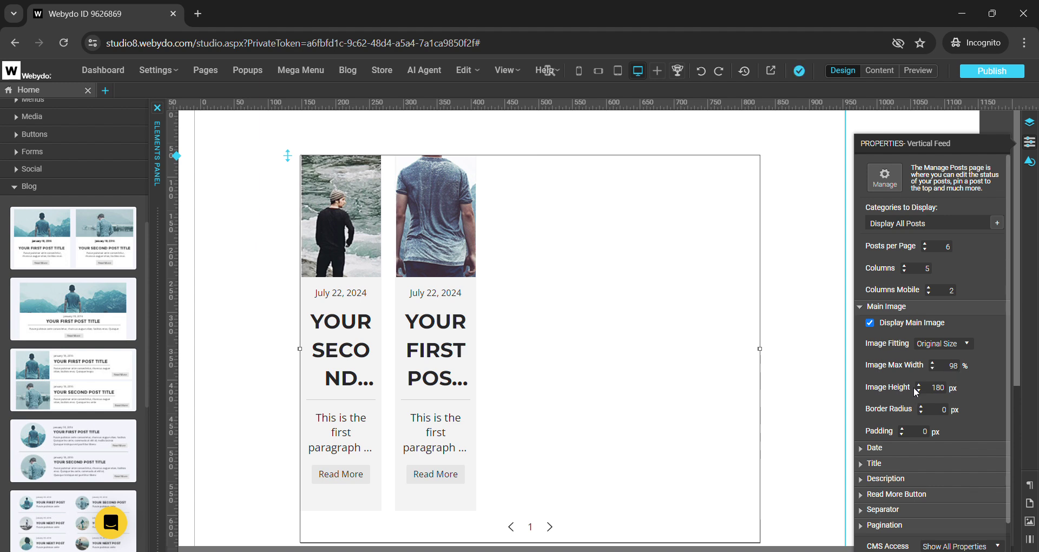
Step: Set the image height to 178 px and padding to 2 px, then collapse Main Image
left_click(919, 391)
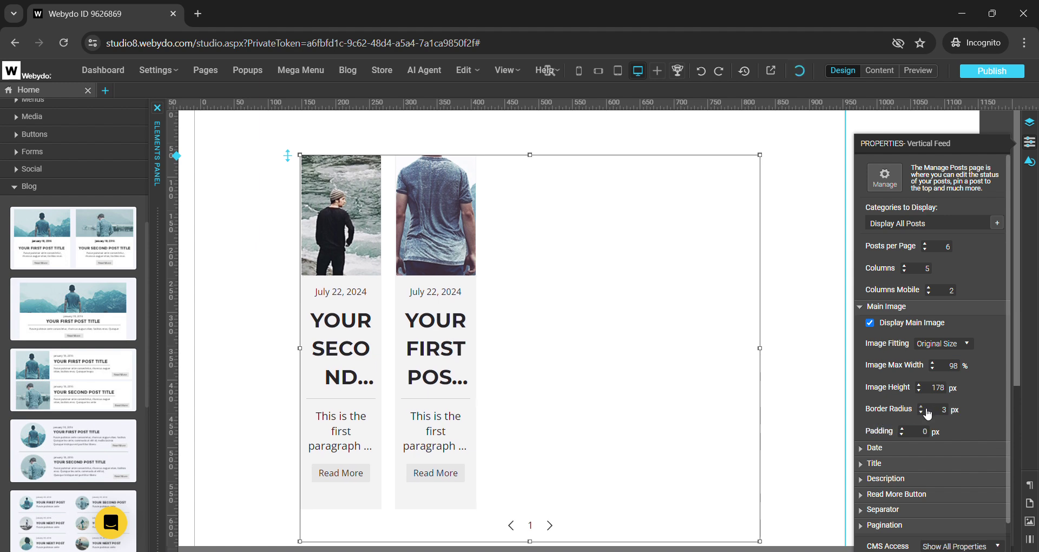
left_click(902, 428)
left_click(902, 428)
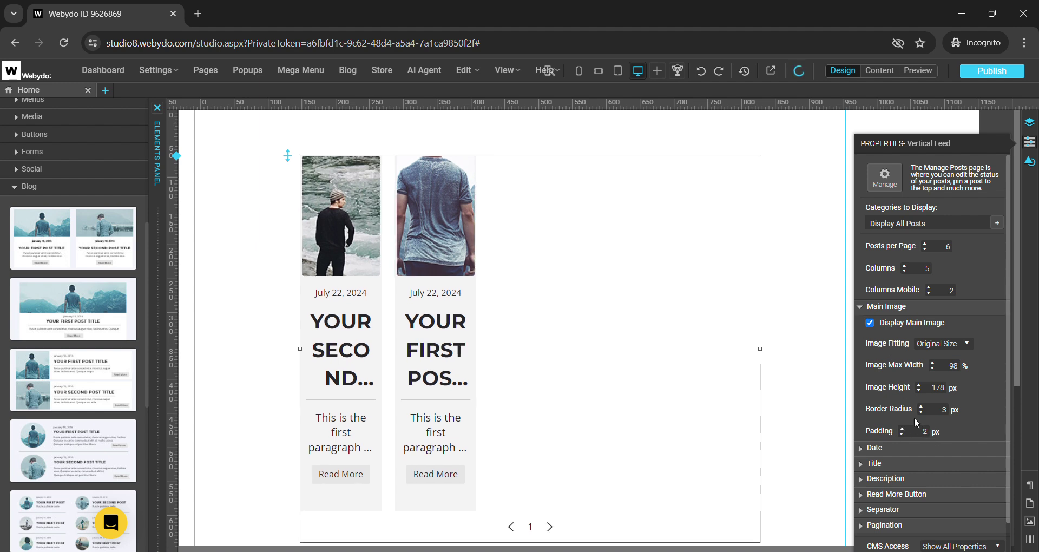
left_click(864, 308)
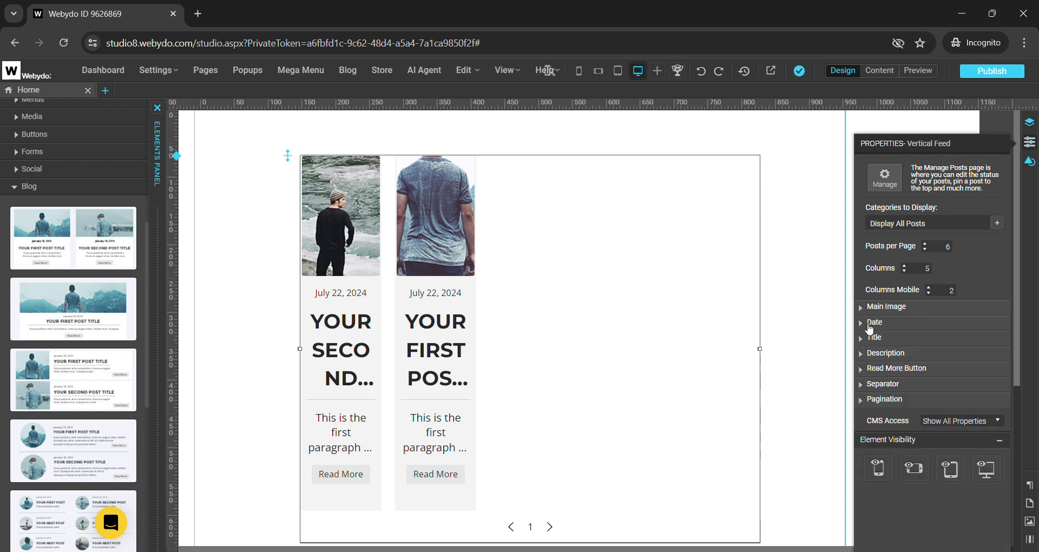
left_click(868, 323)
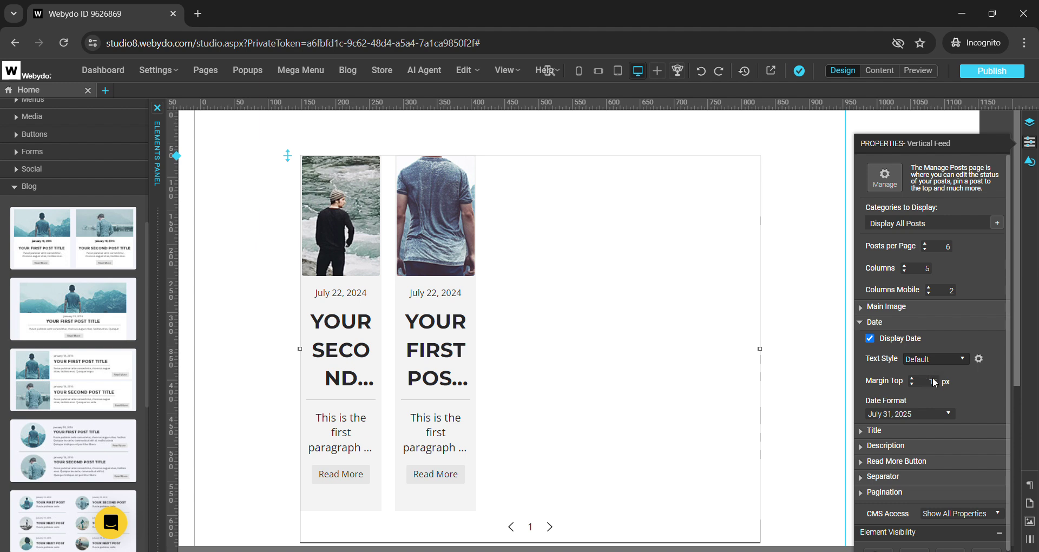
Step: Apply the Title text style to the post dates and collapse the Date section
key("Down")
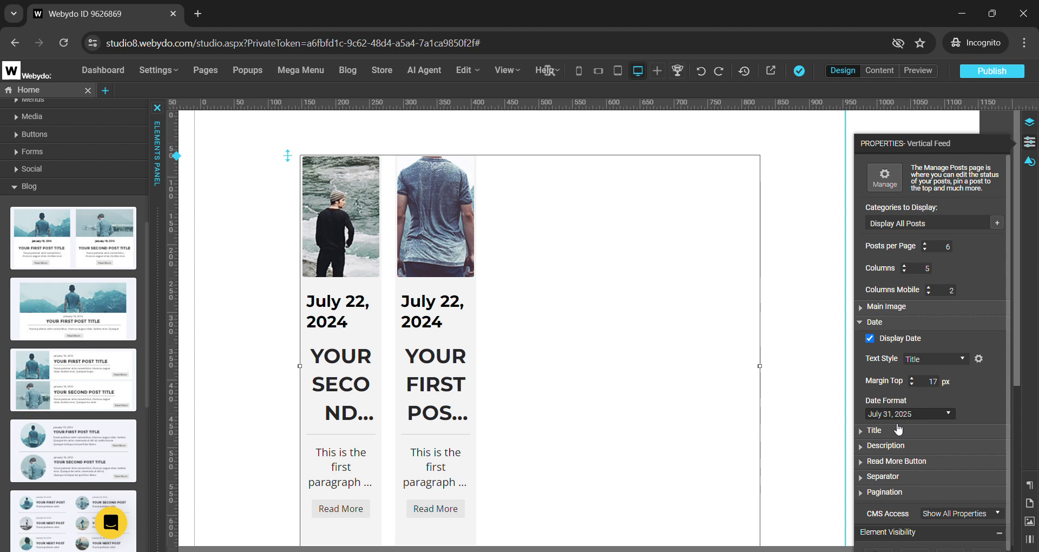
scroll(963, 403, "down", 1)
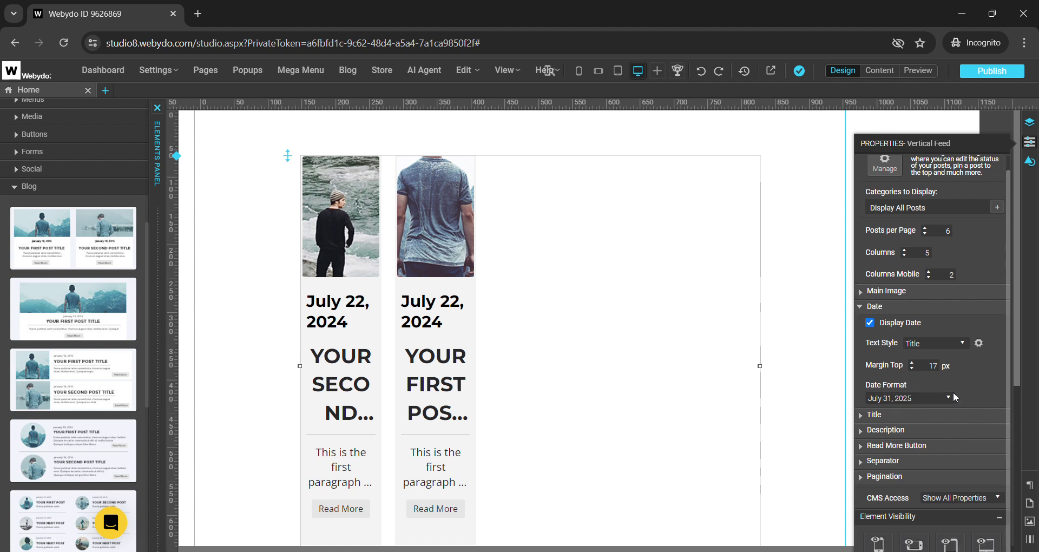
left_click(859, 306)
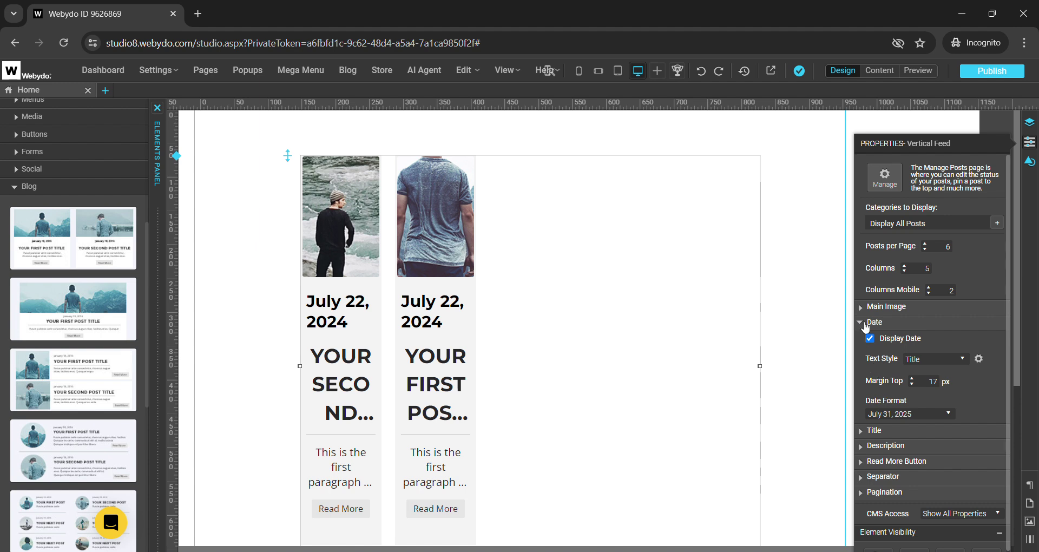
left_click(866, 323)
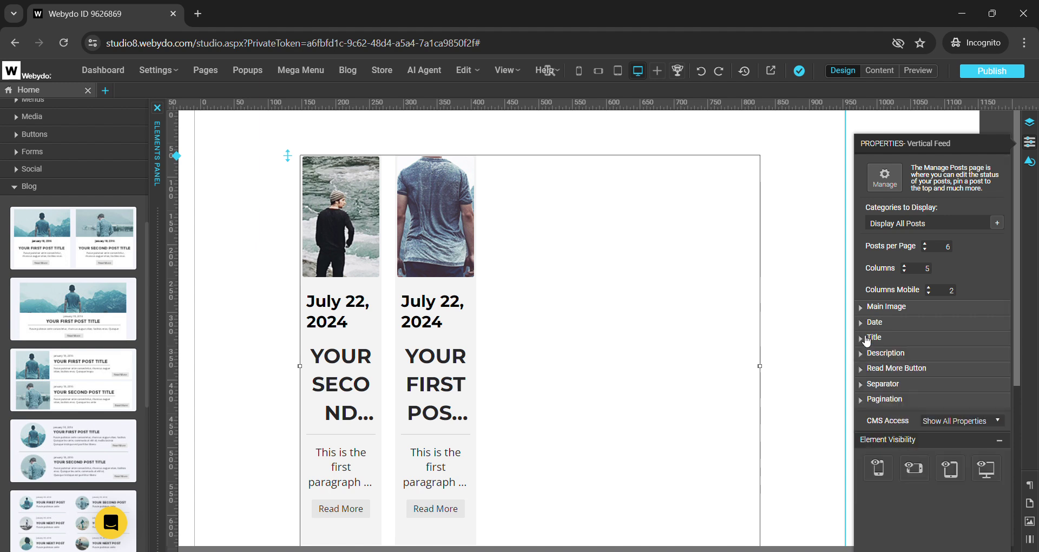
Step: Give post titles Title style, 17 px top margin, 5-line length and a 3 px bottom border
left_click(866, 339)
scroll(717, 368, "down", 1)
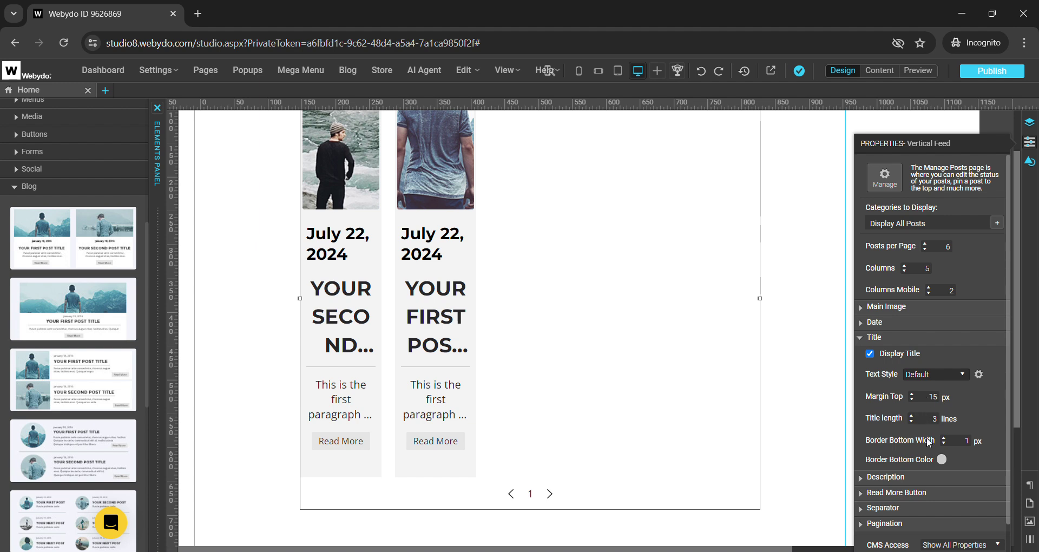
key("Down")
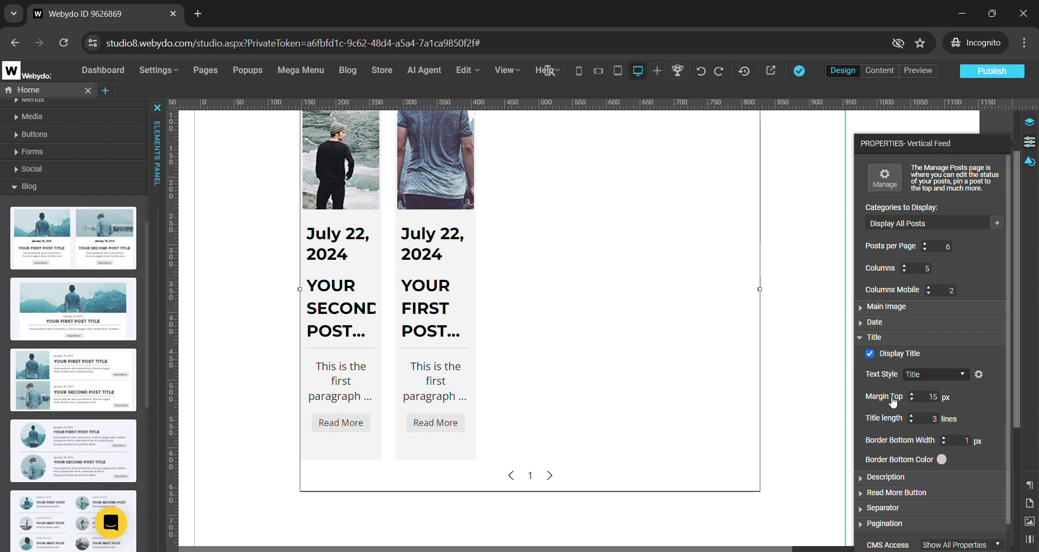
left_click(913, 395)
left_click(913, 396)
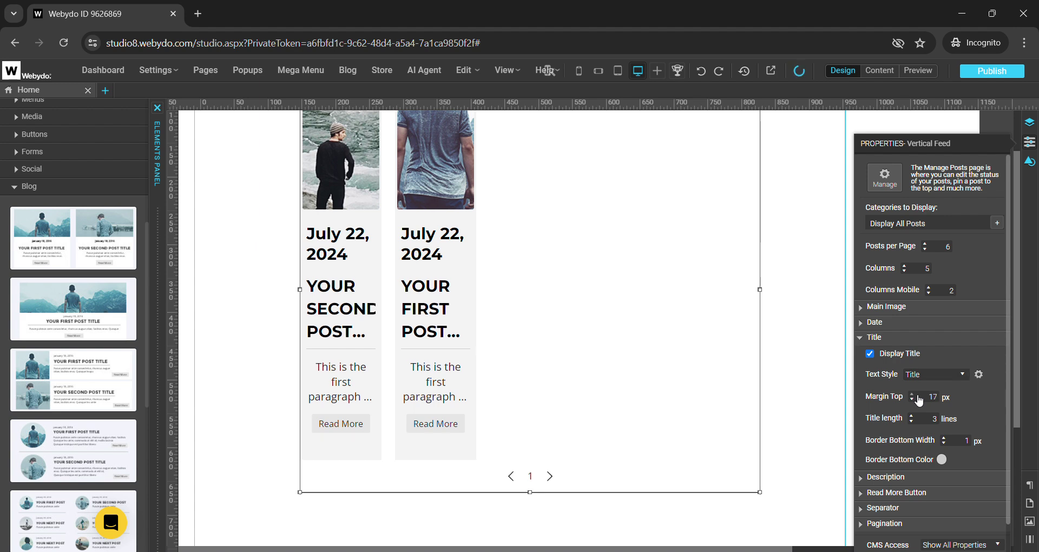
left_click(914, 416)
left_click(913, 415)
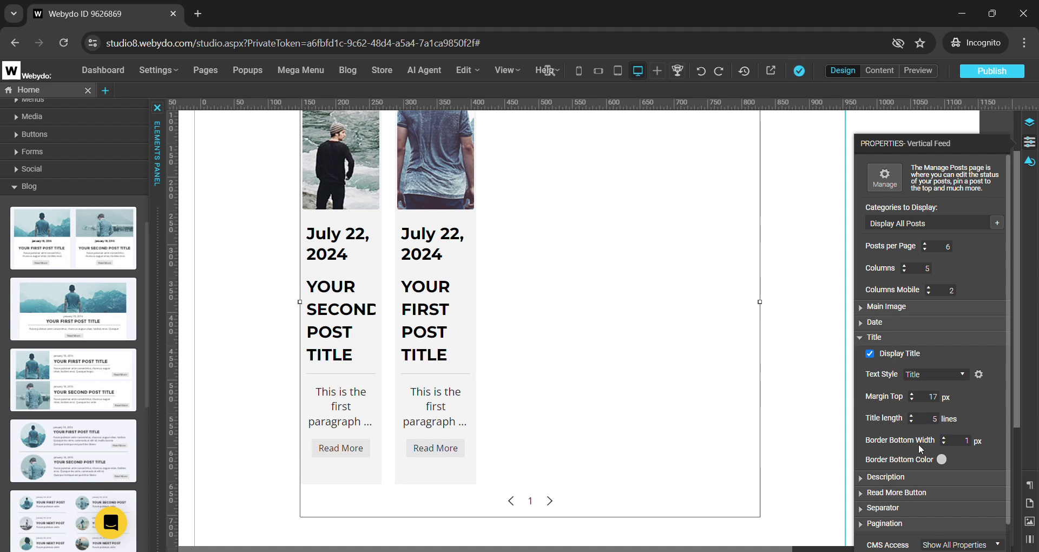
left_click(945, 439)
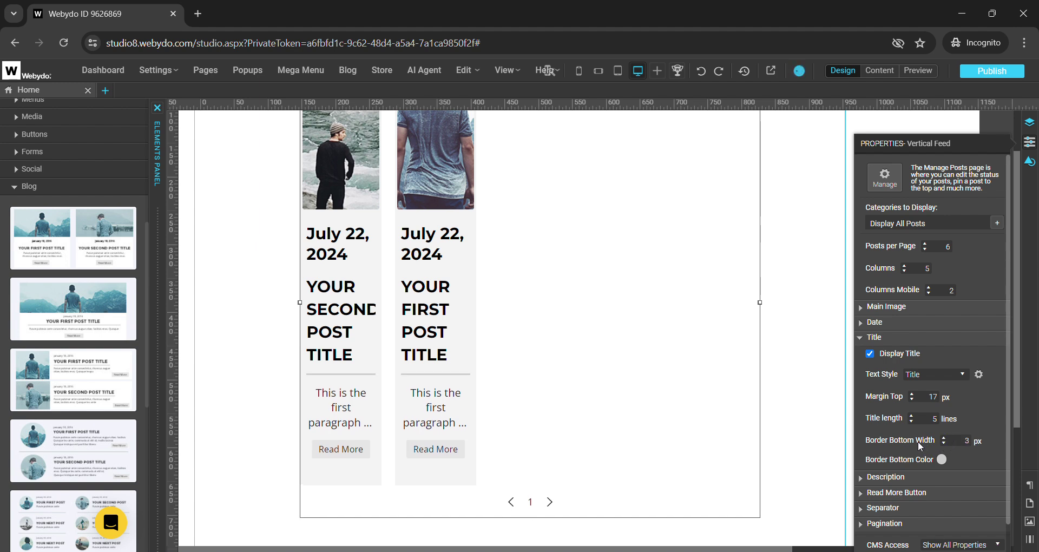
left_click(865, 340)
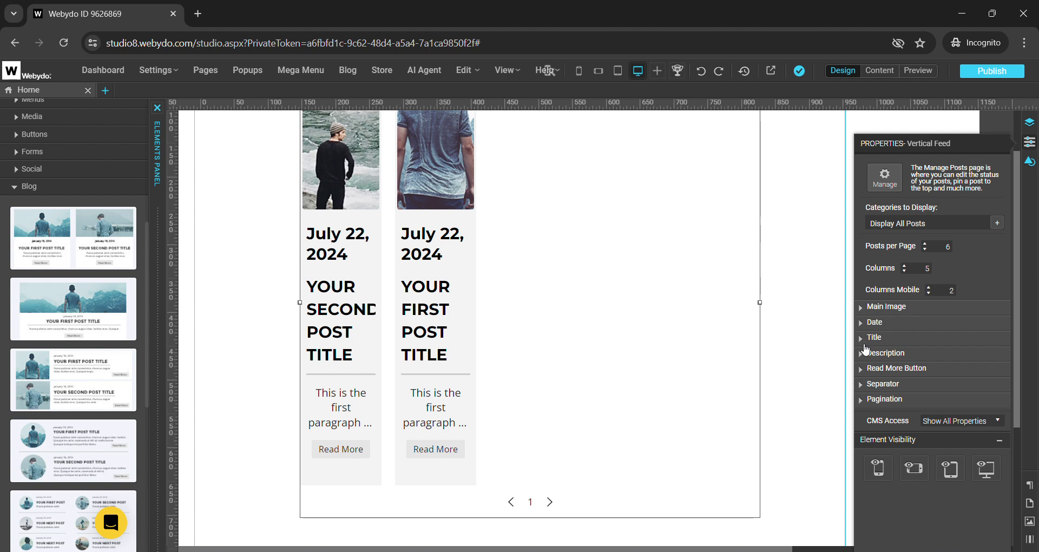
left_click(866, 352)
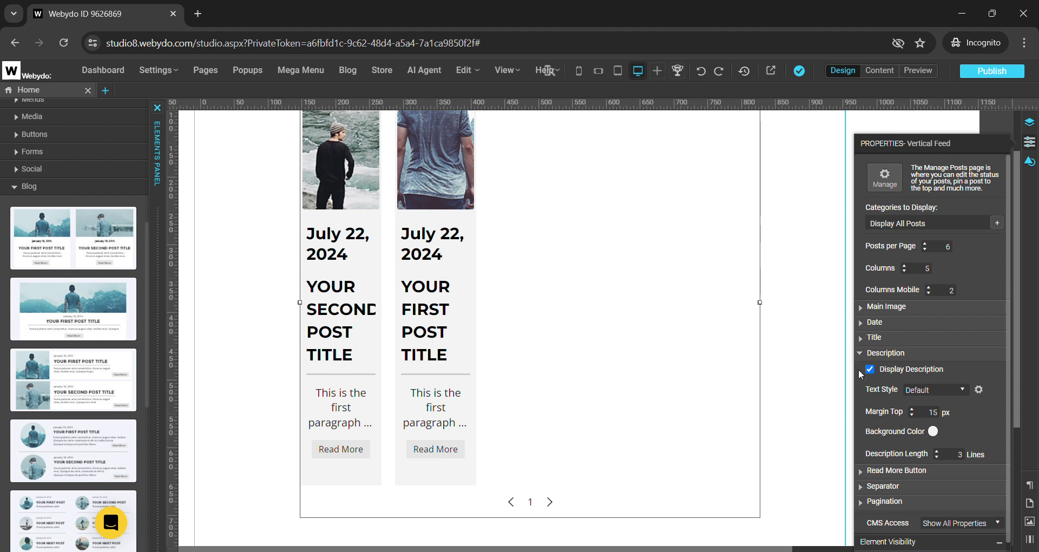
left_click(864, 353)
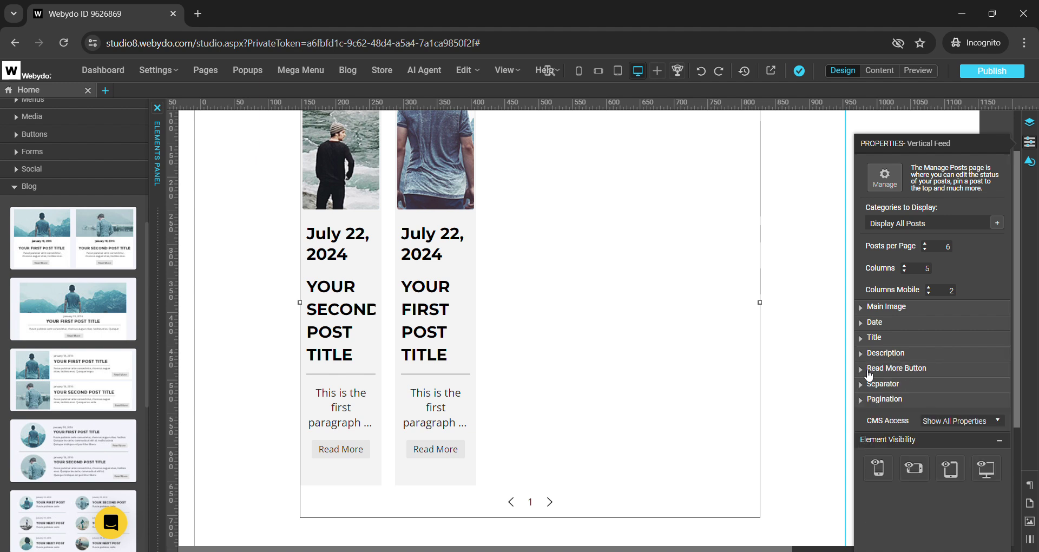
left_click(869, 371)
scroll(895, 376, "down", 1)
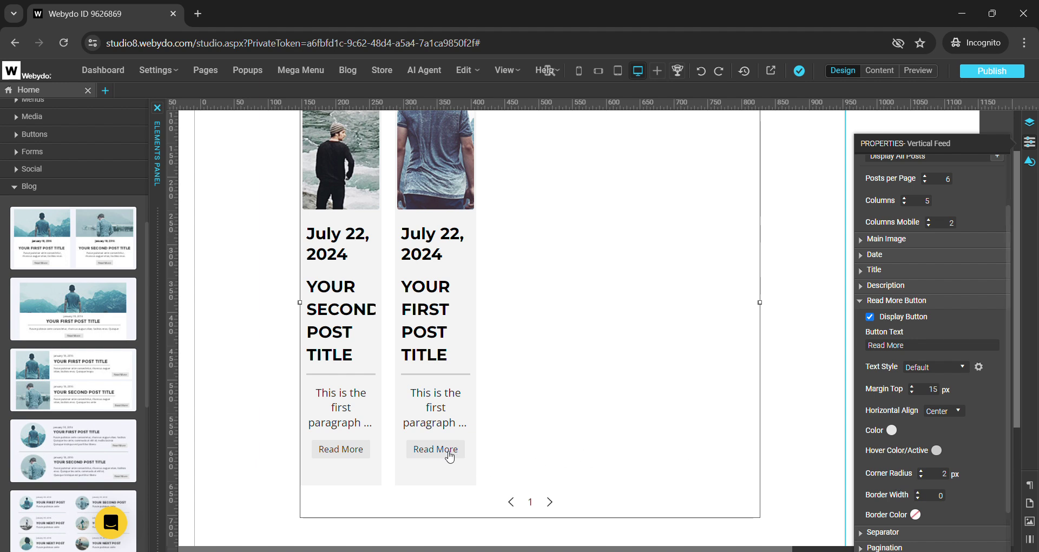
left_click(867, 301)
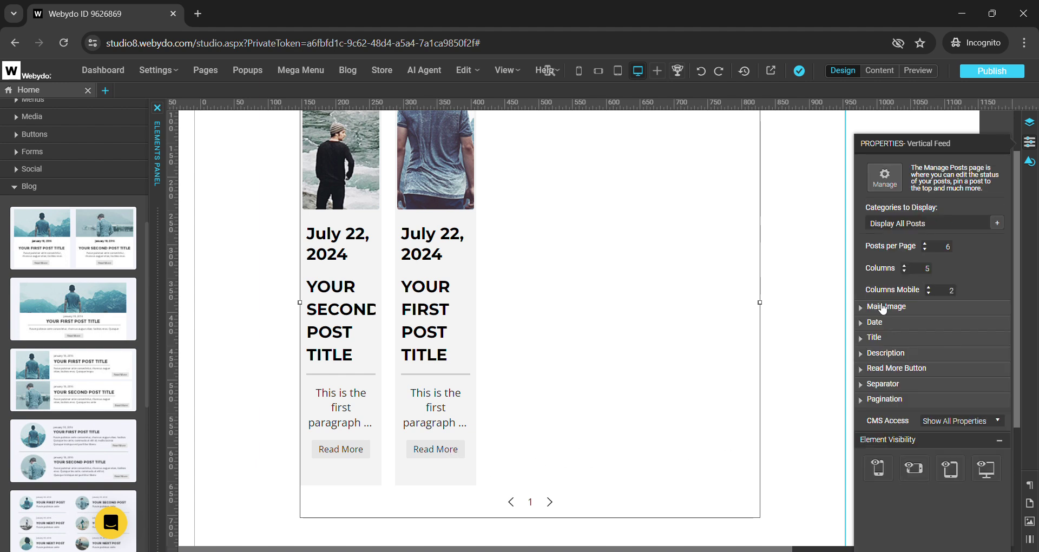
left_click(867, 385)
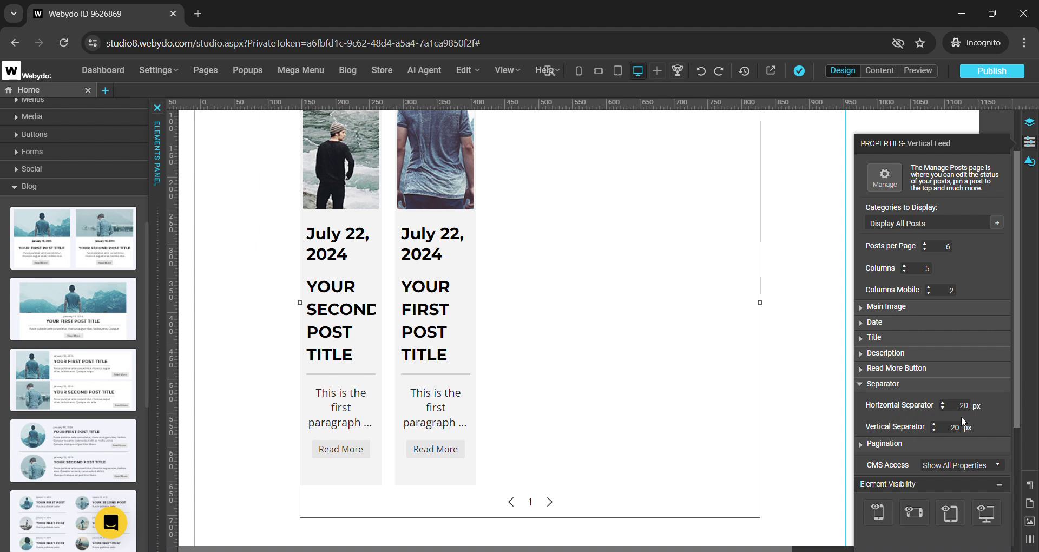
left_click(864, 384)
left_click(866, 401)
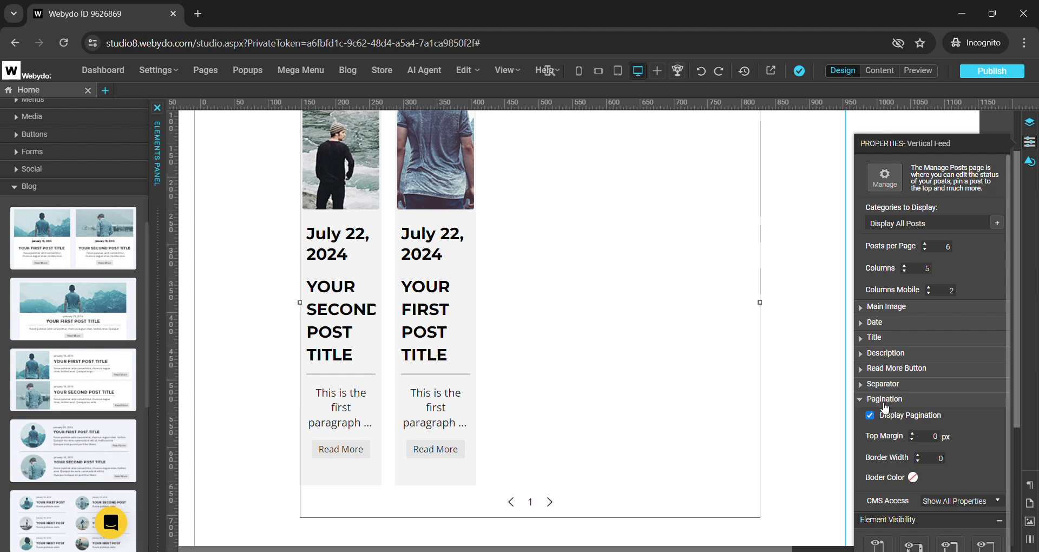
scroll(891, 426, "down", 1)
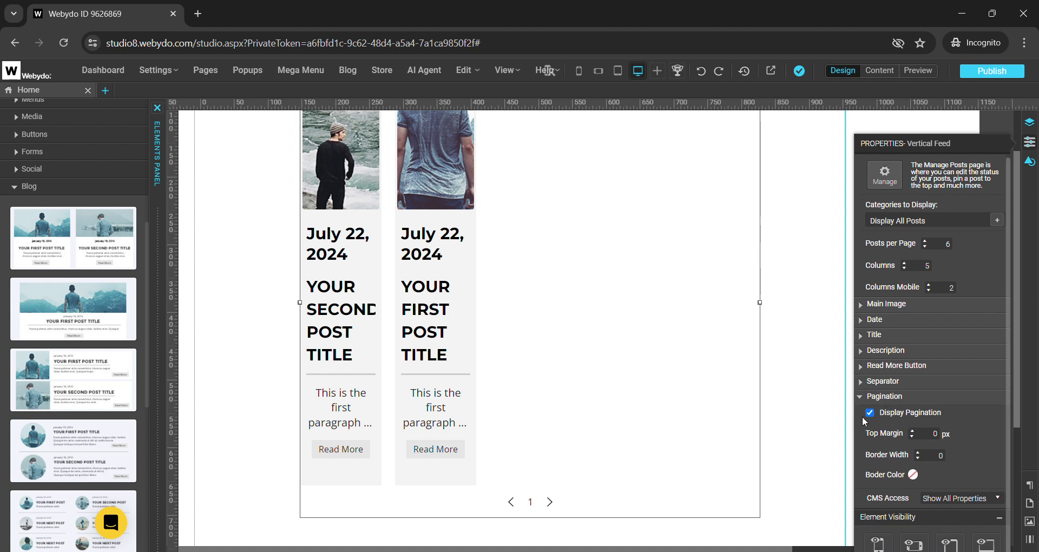
left_click(870, 413)
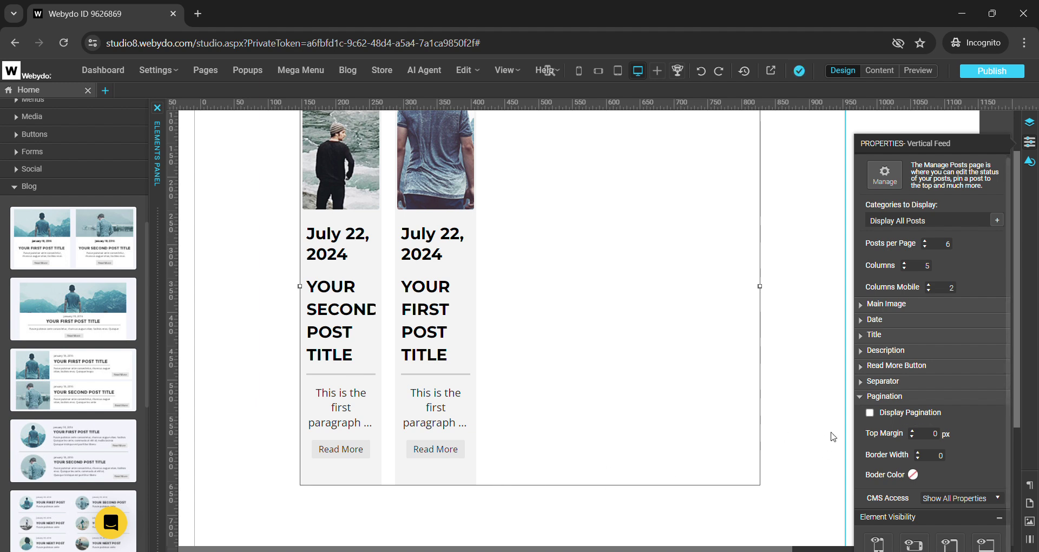
left_click(870, 413)
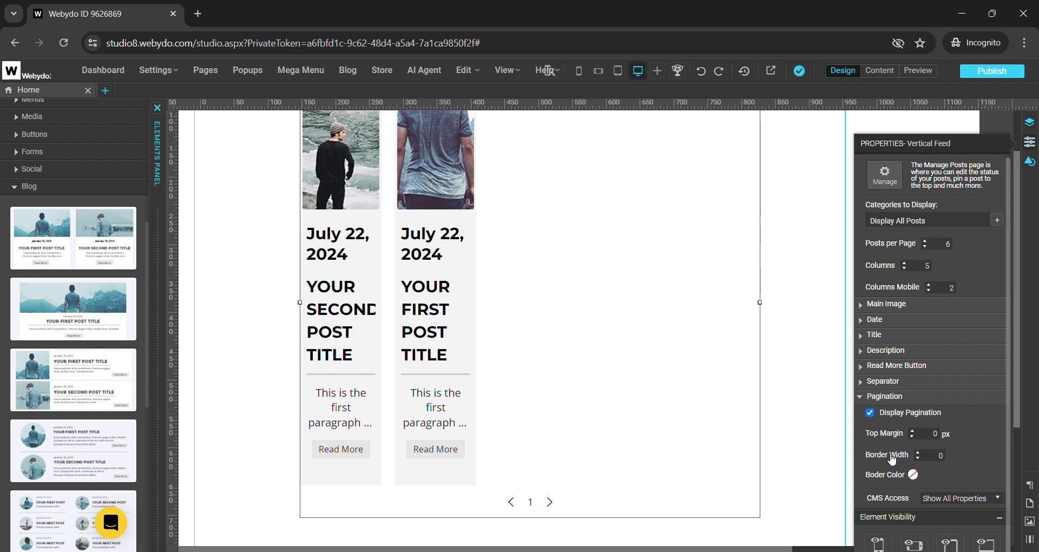
left_click(860, 400)
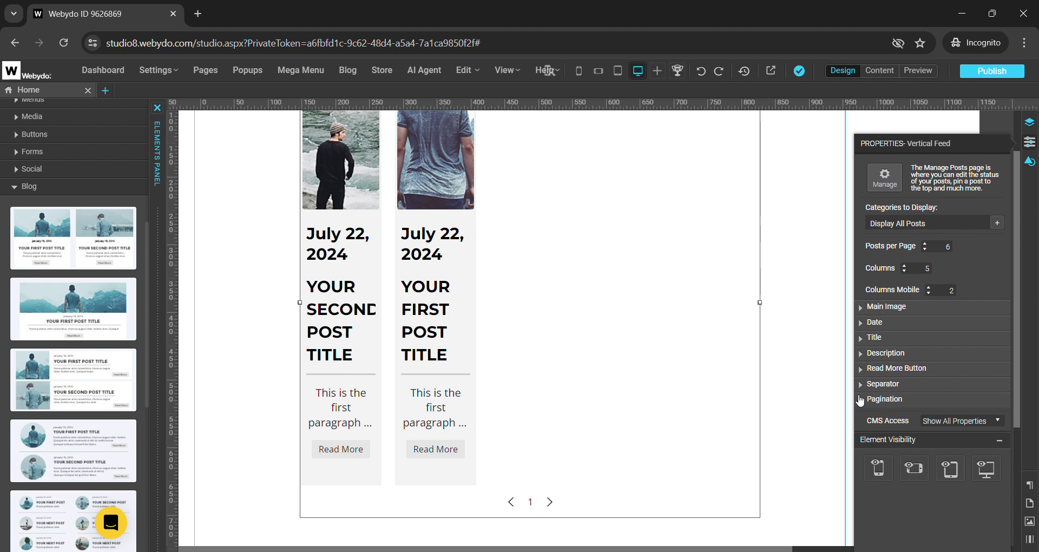
scroll(683, 441, "up", 2)
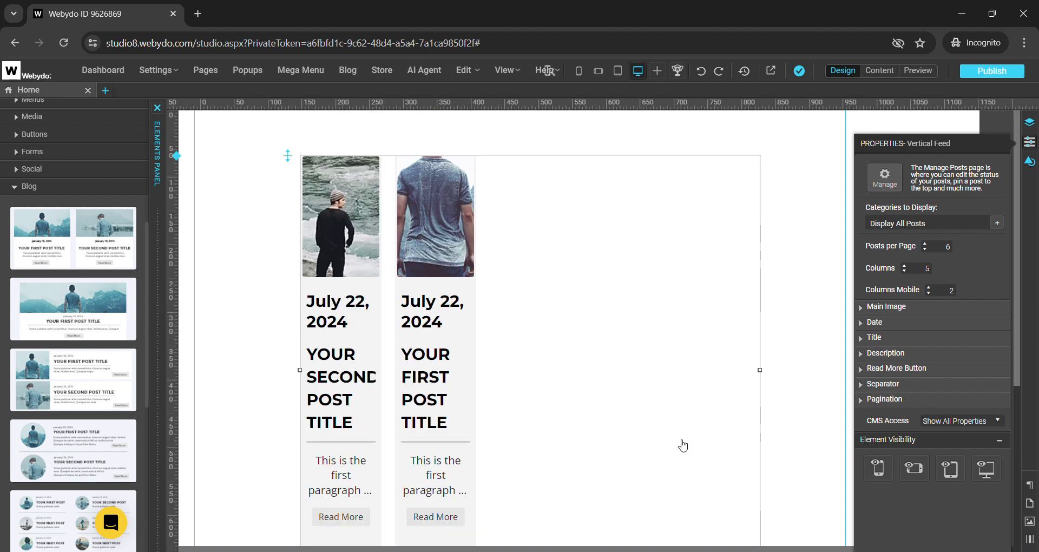
Step: Open the Manage Posts page in Blog Content Mode from the feed's Manage button
left_click(887, 178)
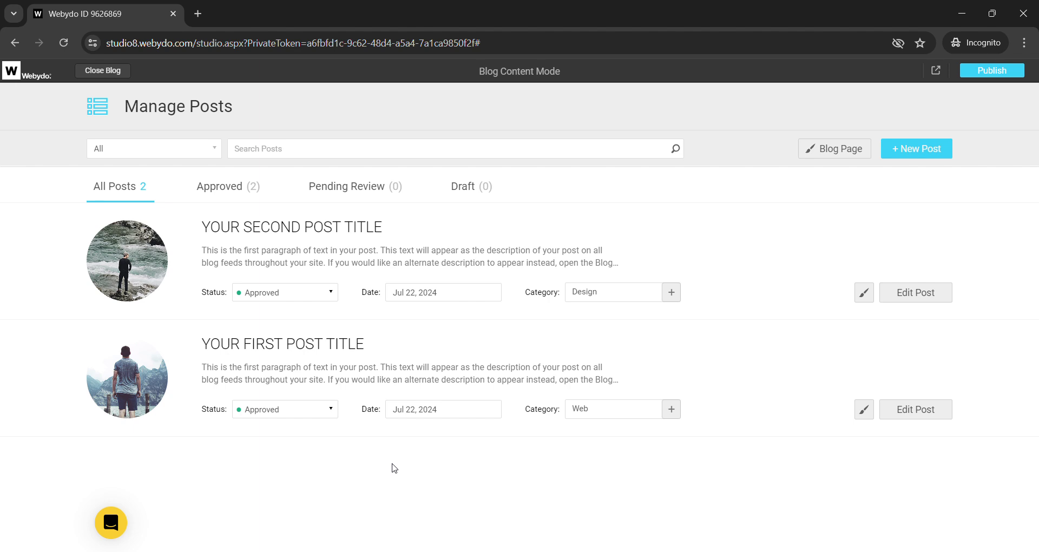
mouse_move(405, 389)
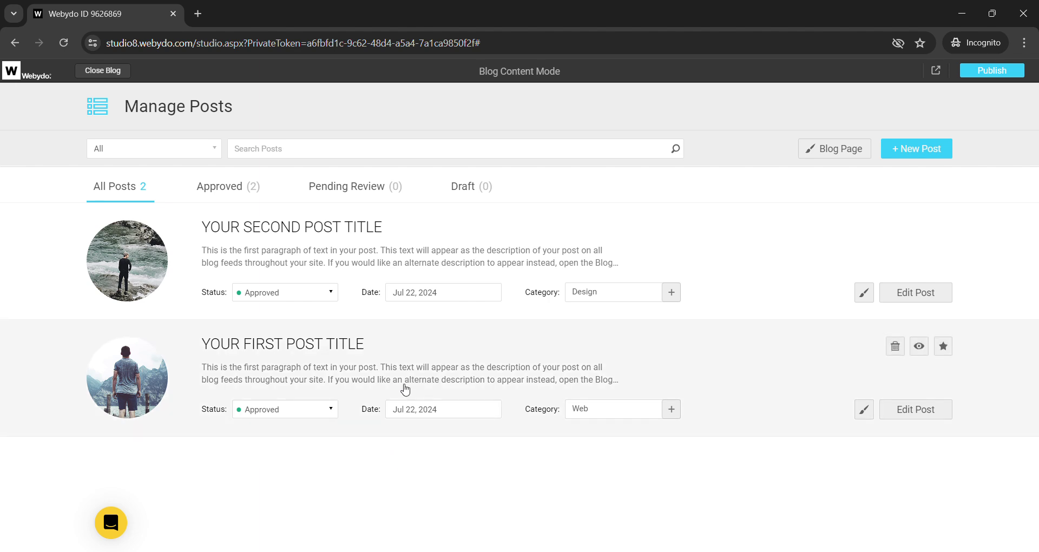